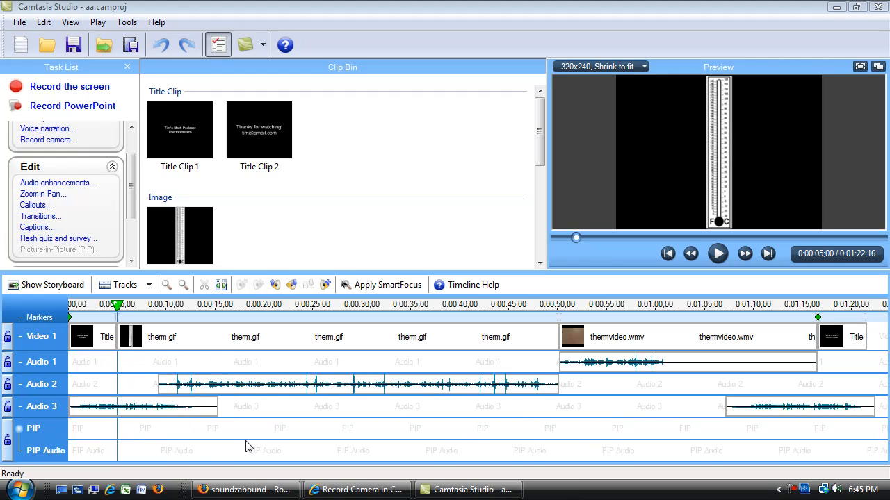
Step: Lock the Audio 1, Audio 2 and Audio 3 tracks on the timeline
click(8, 407)
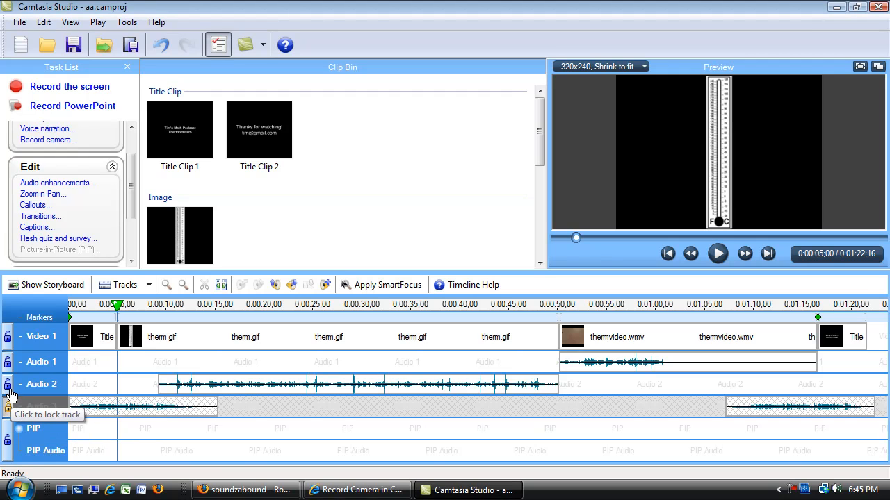
click(8, 385)
click(7, 363)
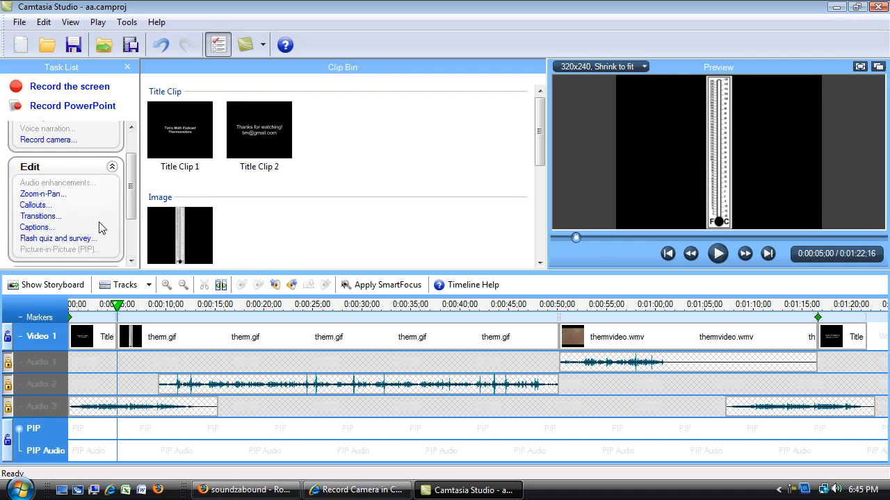
Step: Open the transition library with more room for its thumbnails and preview the CheckerBoard, Flip and Fade transitions
click(49, 217)
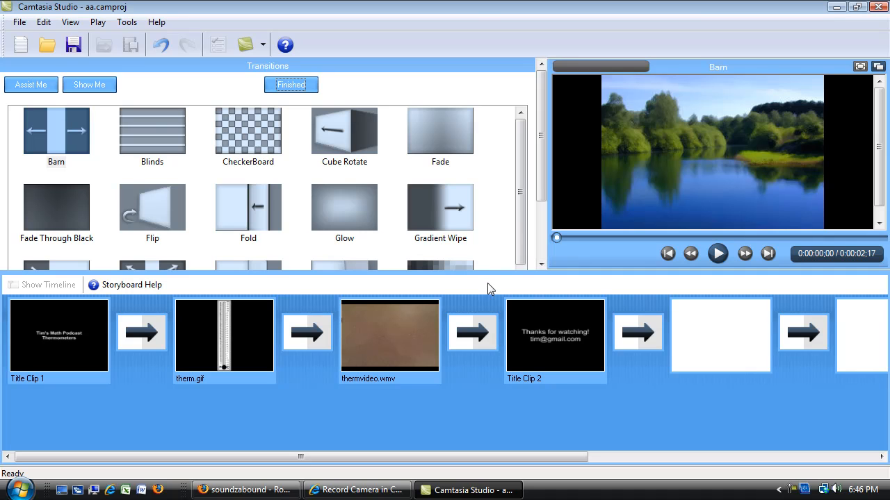
drag(495, 273, 495, 338)
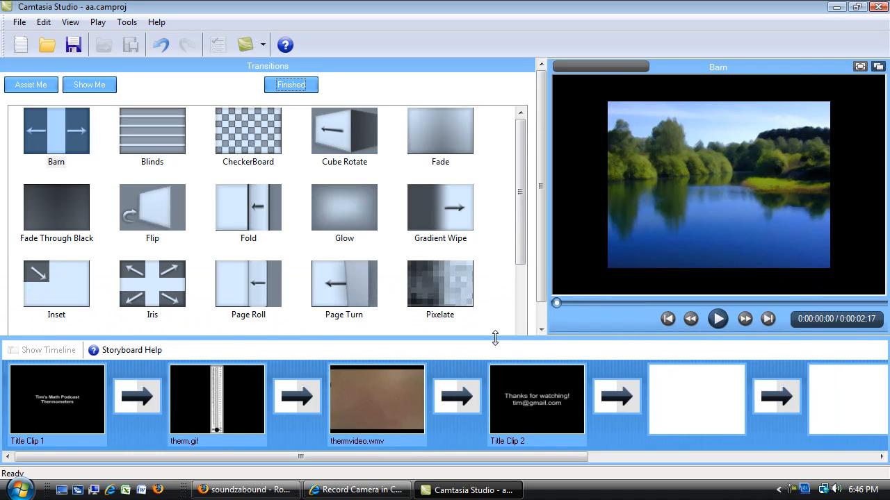
drag(520, 209, 518, 185)
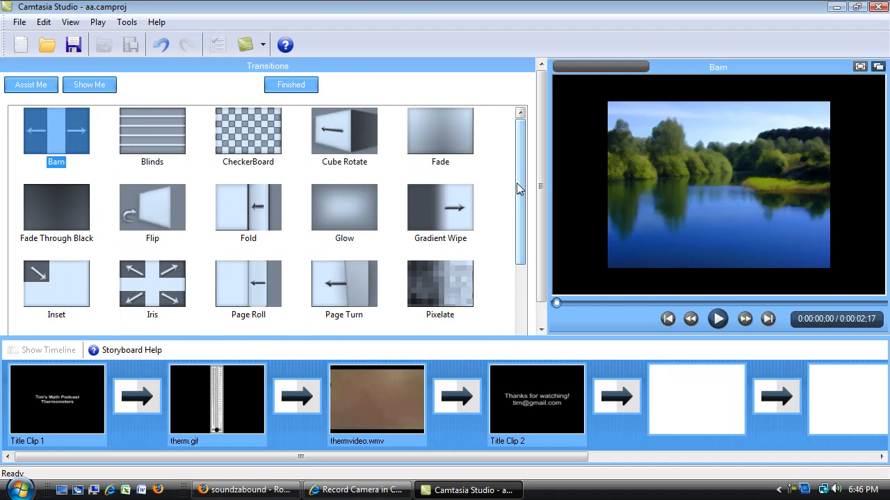
click(240, 139)
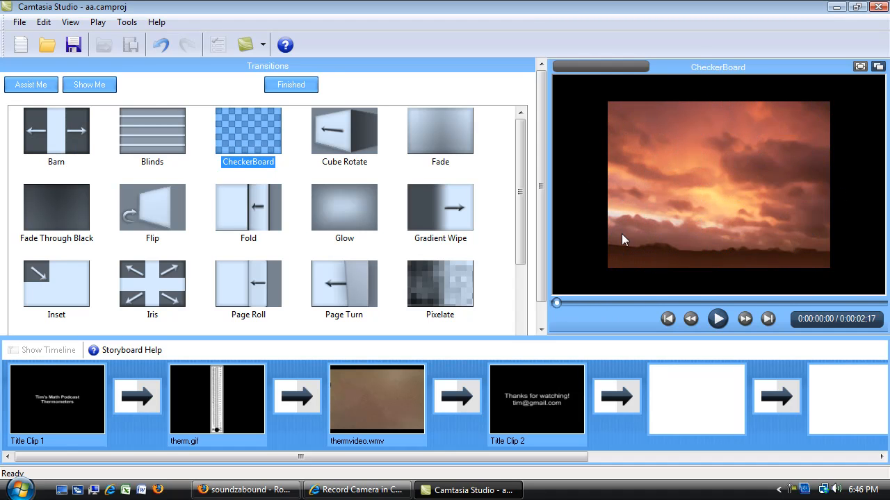
click(460, 144)
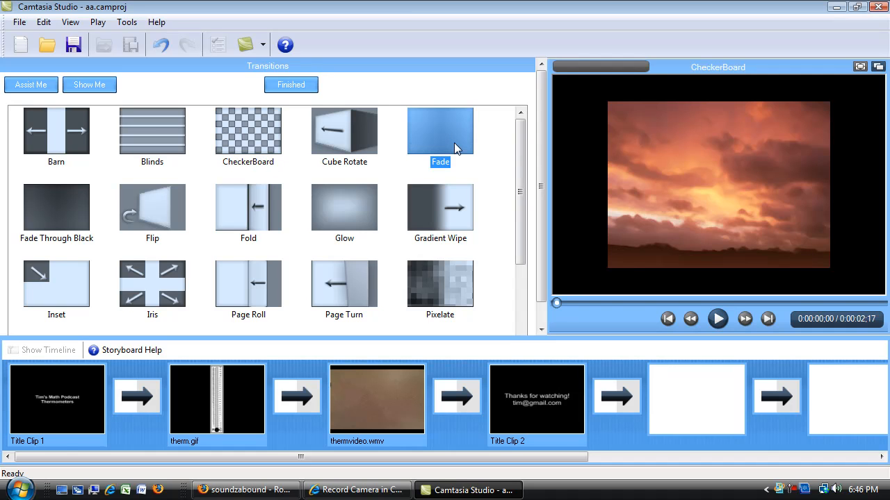
click(165, 208)
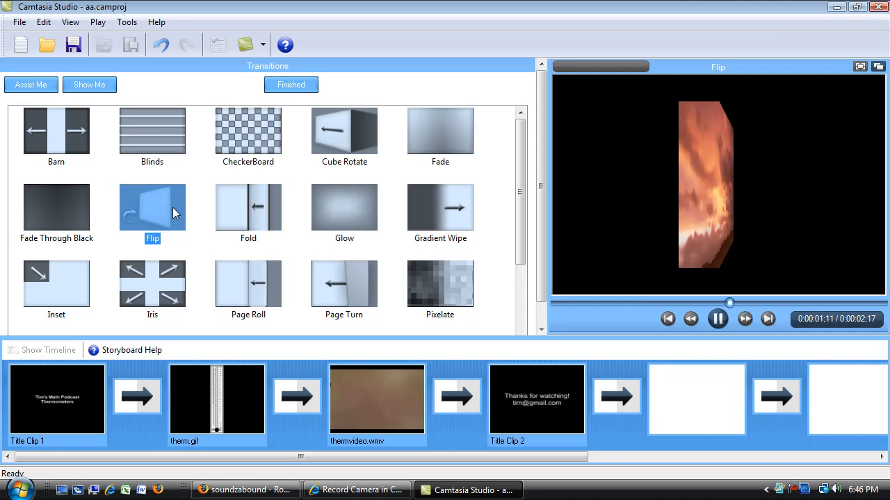
click(447, 134)
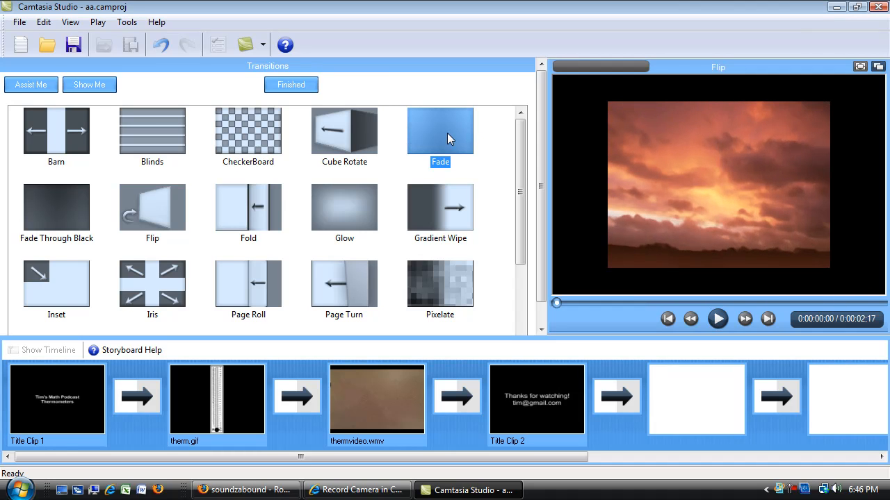
click(447, 133)
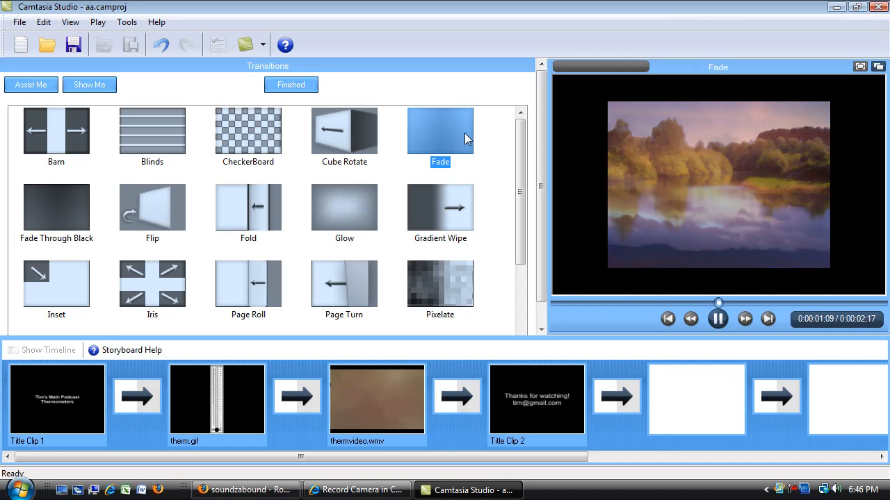
Step: Add a Fade transition between Title Clip 1 and therm.gif, between therm.gif and thermvideo.wmv, and between thermvideo.wmv and Title Clip 2
drag(446, 136, 135, 400)
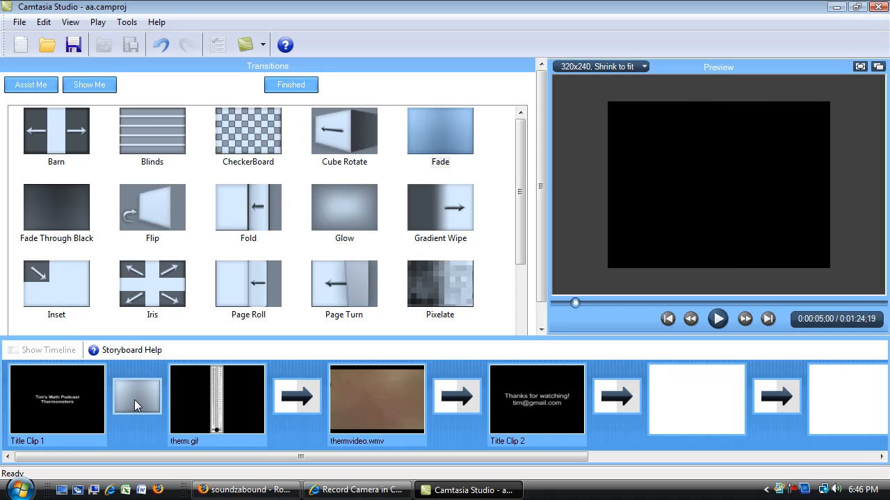
drag(436, 146, 294, 406)
drag(436, 128, 444, 386)
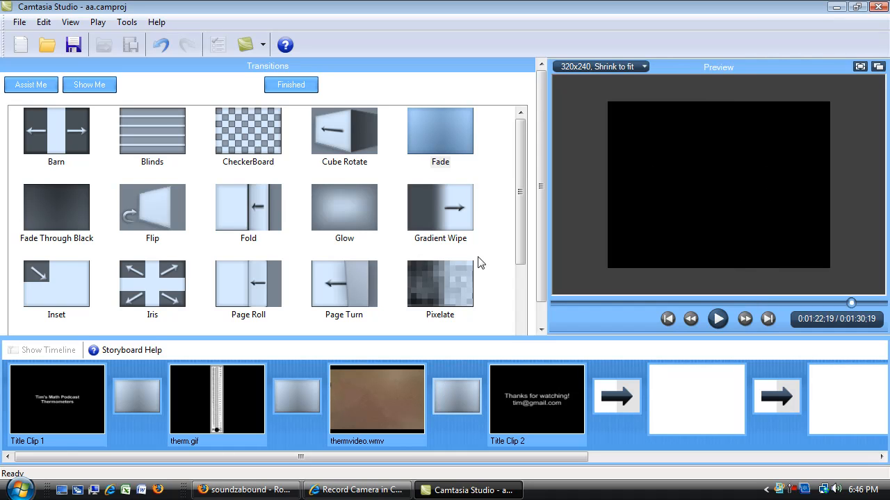
mouse_move(444, 129)
mouse_down()
mouse_move(436, 121)
mouse_move(526, 242)
mouse_move(616, 410)
mouse_move(428, 132)
mouse_up()
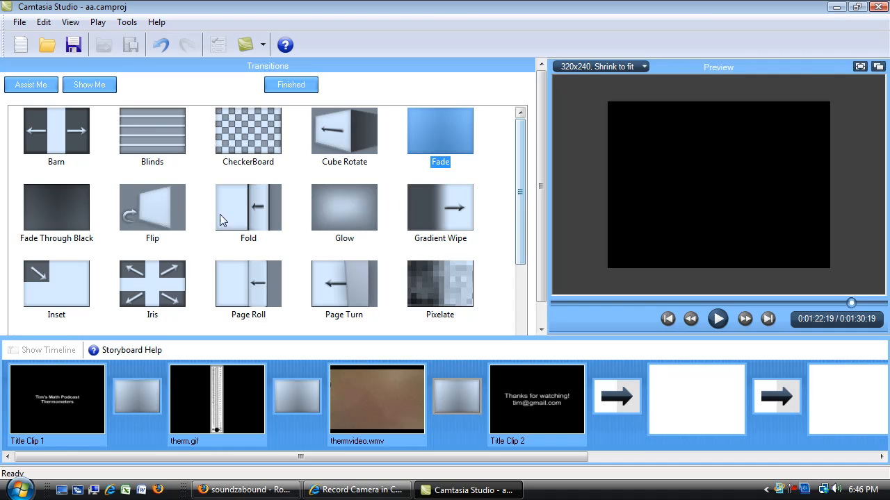
Step: Replace the transition between thermvideo.wmv and Title Clip 2 with Fade Through Black and finish editing transitions
click(73, 214)
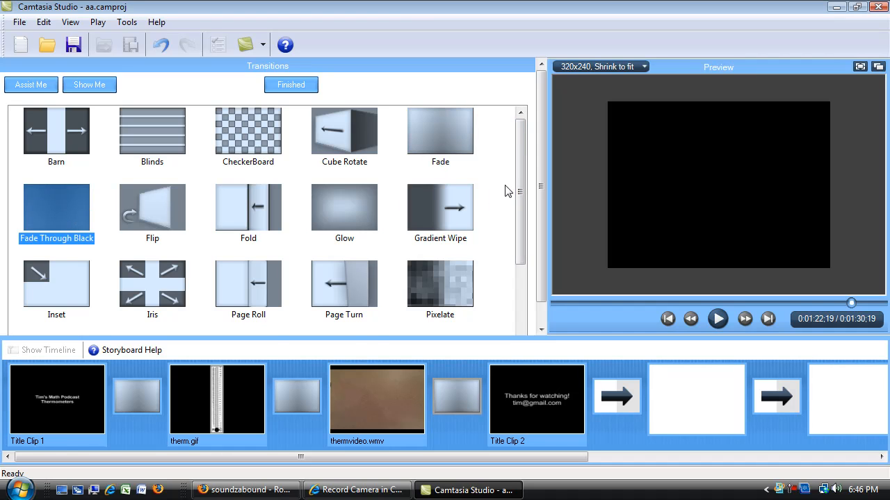
drag(517, 182, 513, 144)
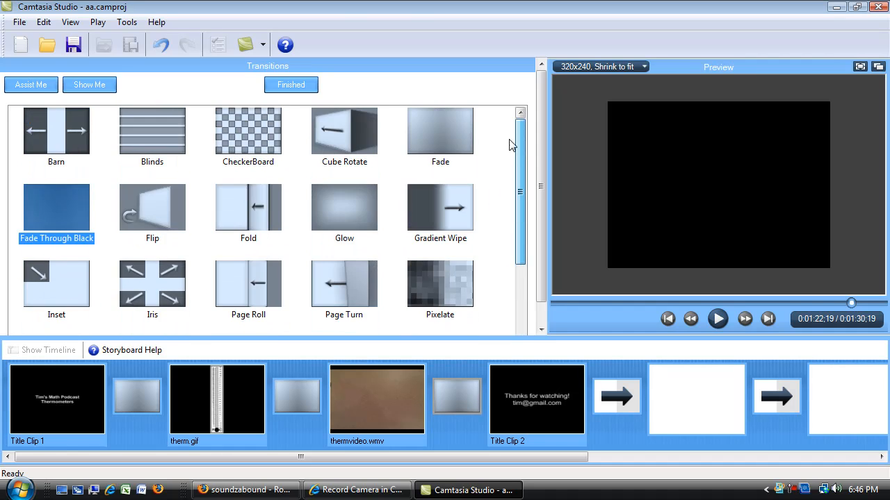
drag(330, 289, 456, 396)
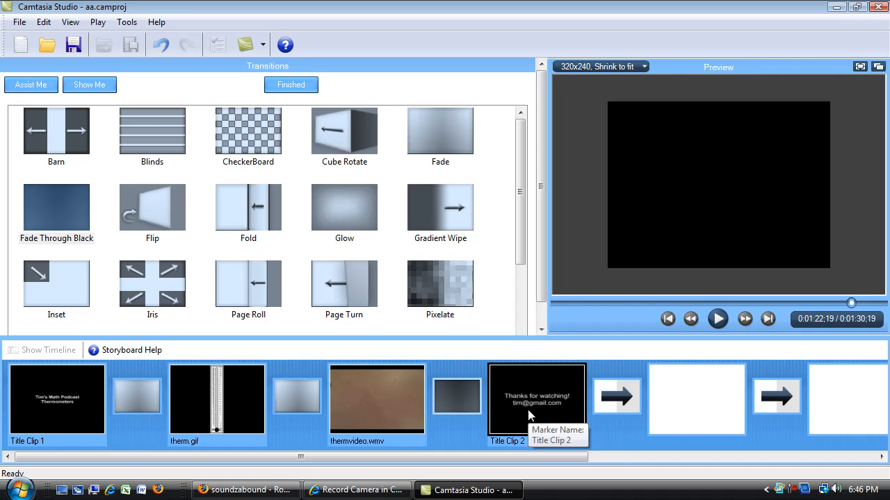
drag(522, 255, 521, 291)
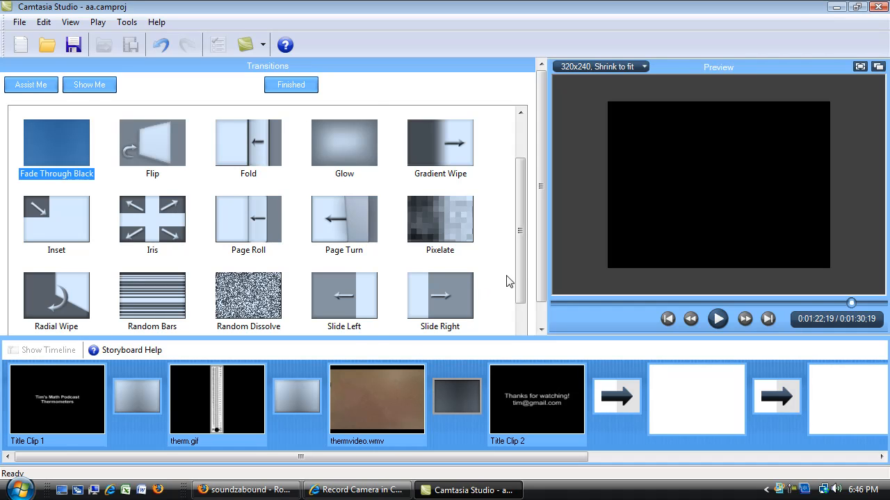
drag(519, 267, 492, 188)
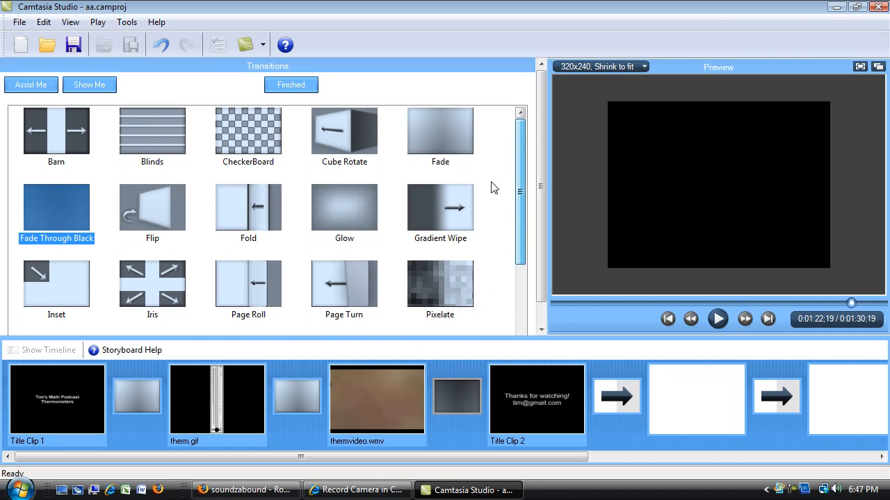
click(294, 88)
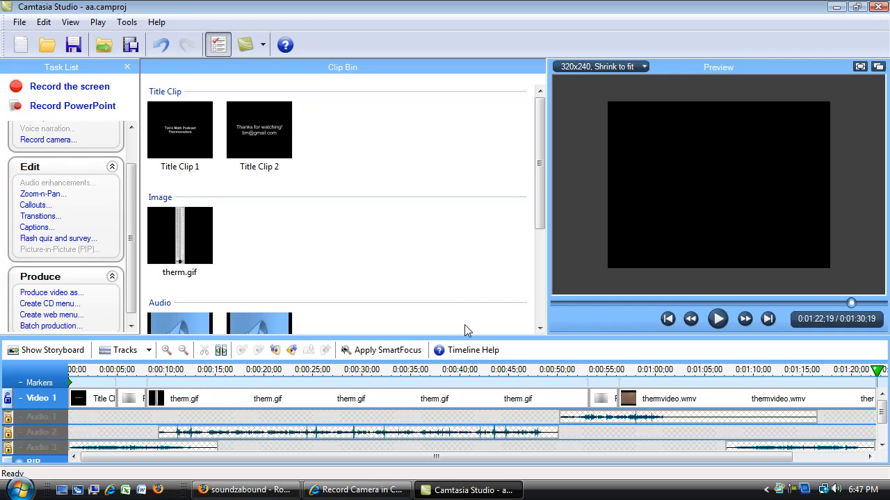
Step: Enlarge the timeline area and play back the Fade between Title Clip 1 and therm.gif from about 3 seconds
drag(474, 336, 473, 194)
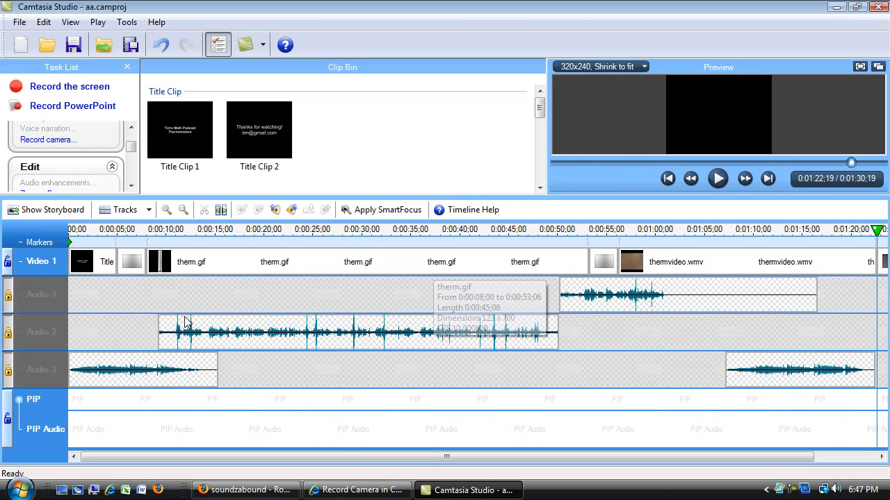
click(132, 267)
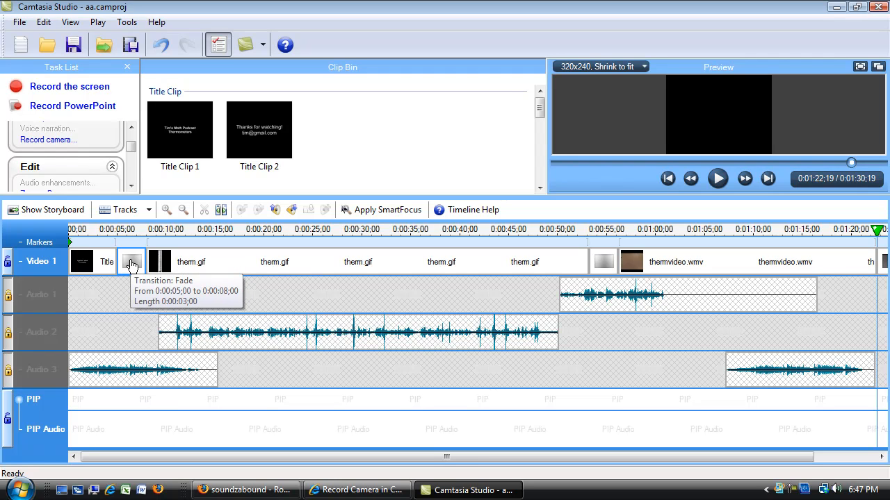
click(132, 267)
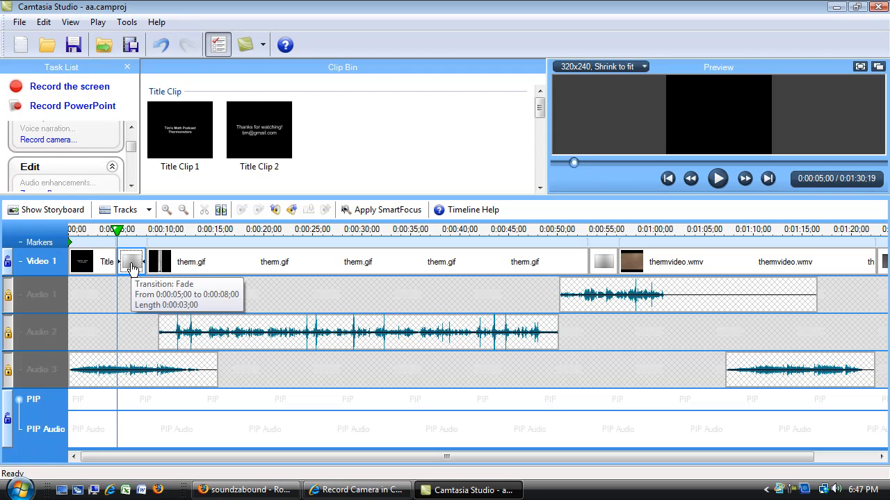
click(100, 234)
key(space)
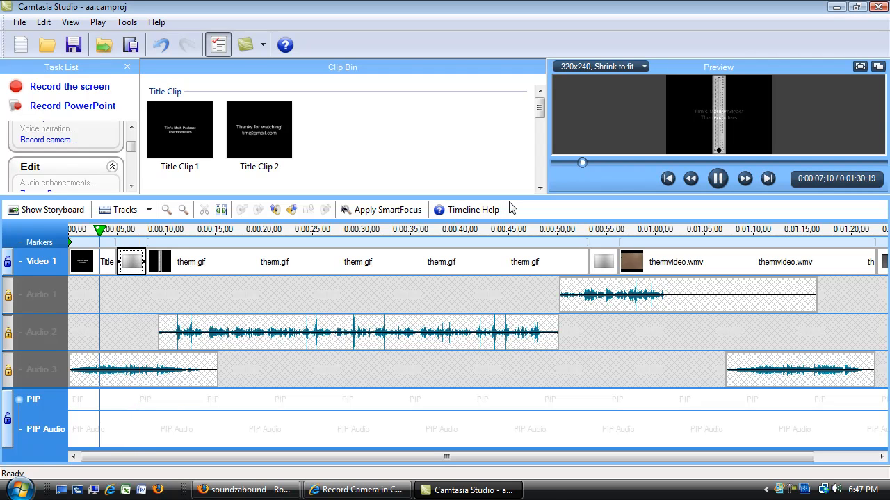
key(space)
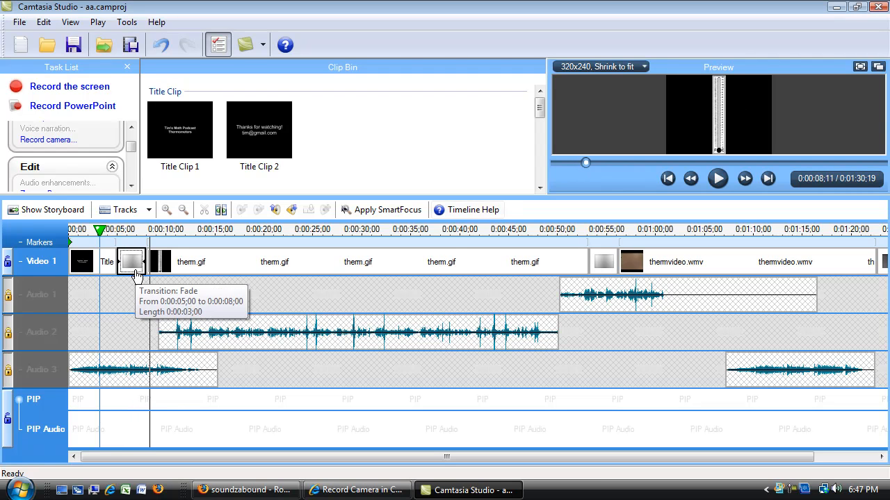
Step: Shorten the duration of the Fade transition between Title Clip 1 and therm.gif to 1.5 seconds
click(182, 210)
click(167, 210)
click(171, 210)
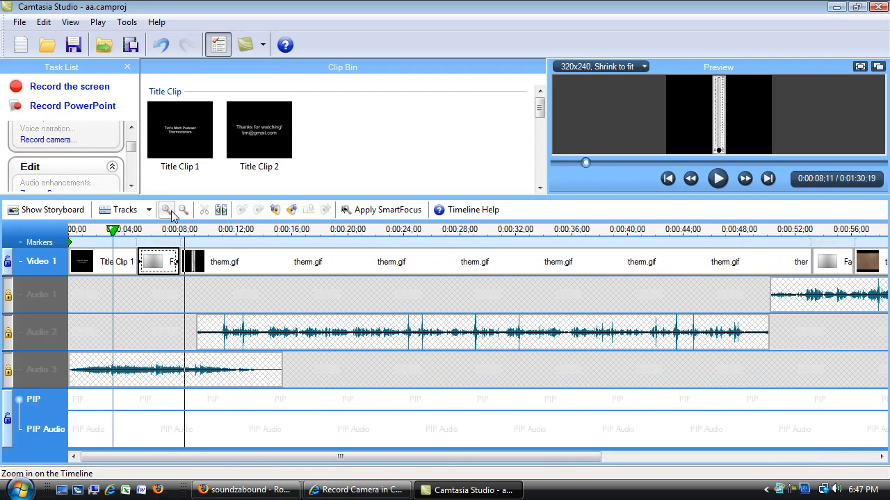
click(171, 211)
click(173, 209)
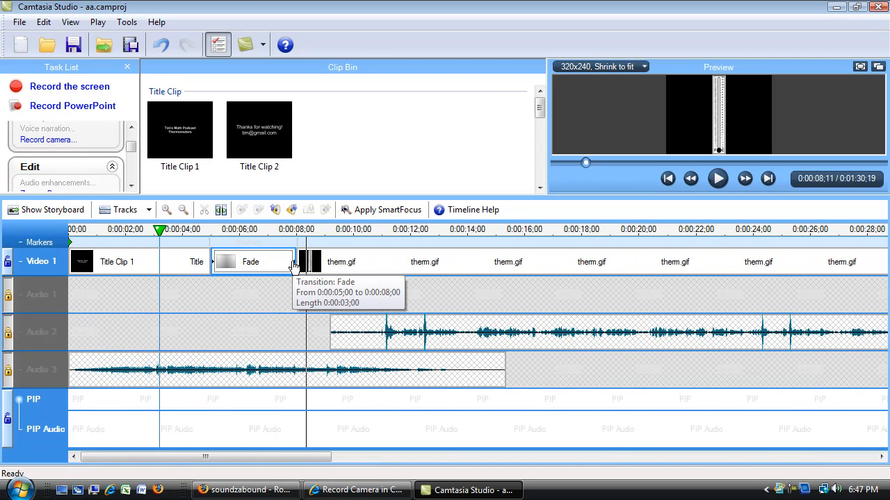
click(257, 264)
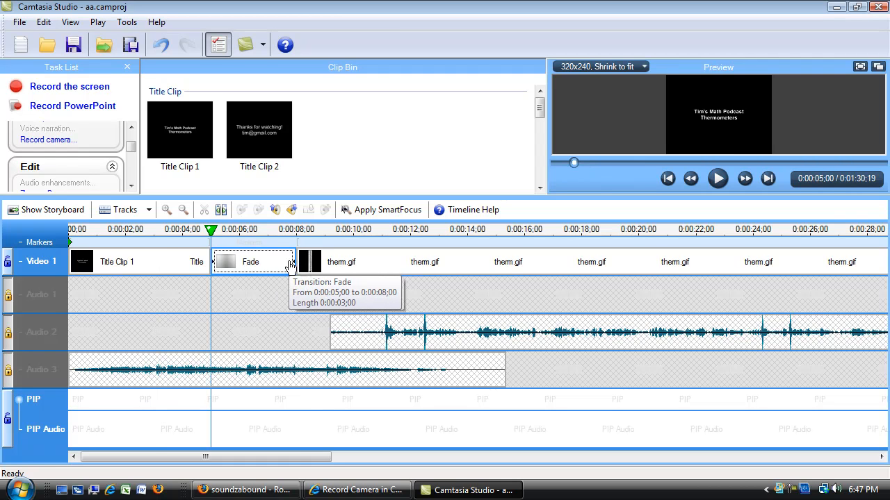
right_click(251, 267)
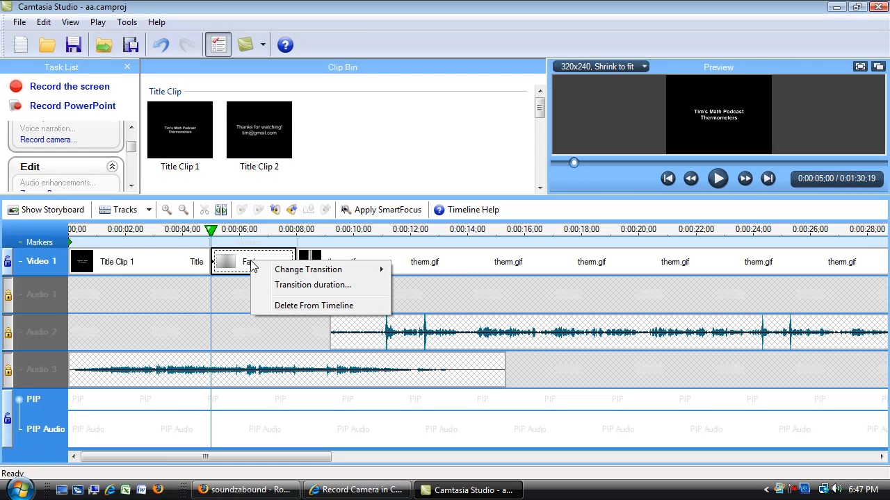
click(292, 285)
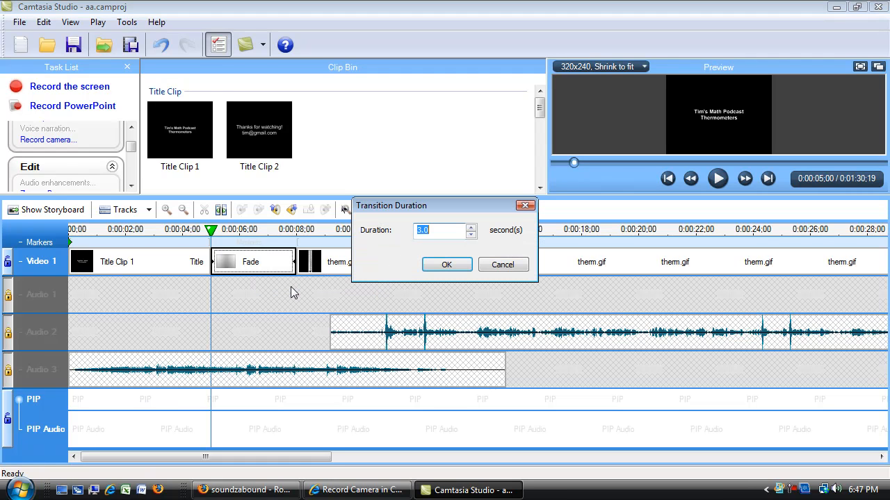
click(472, 236)
click(471, 236)
click(456, 265)
Step: Set the duration of the Fade transition between therm.gif and thermvideo.wmv to 1.5 seconds
drag(300, 460, 648, 461)
click(475, 263)
right_click(476, 262)
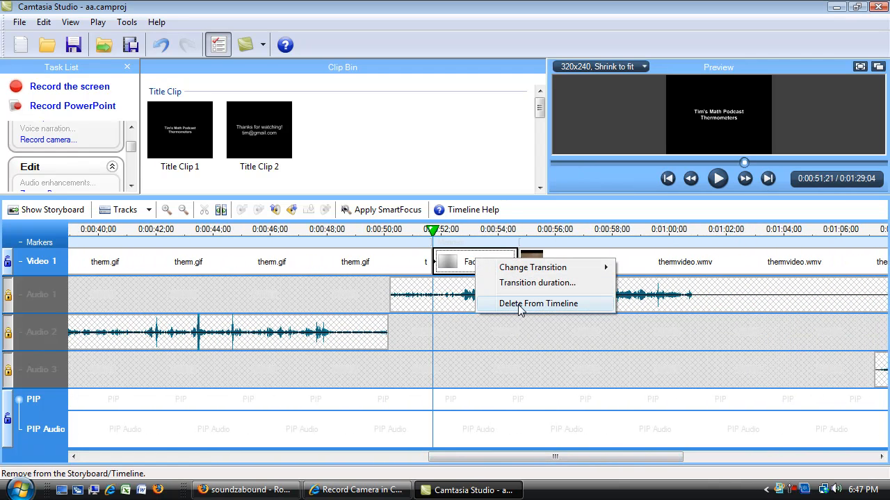
click(515, 283)
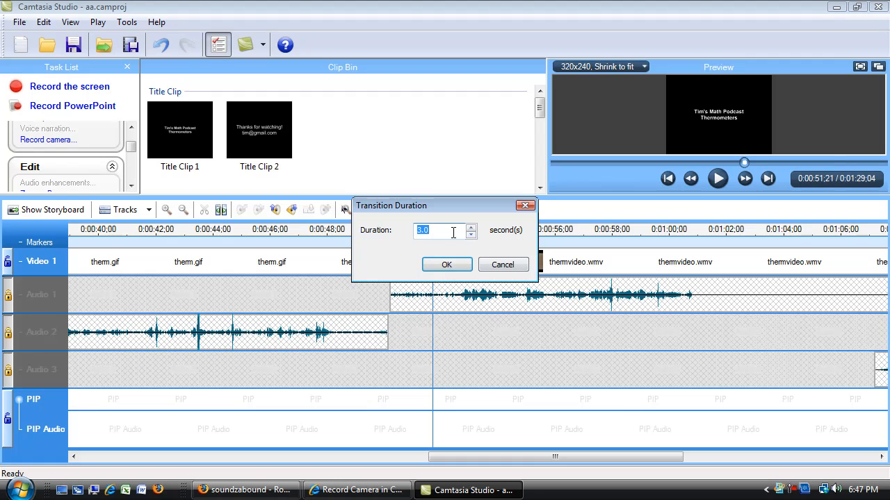
text(1.5)
click(470, 273)
Step: Set the duration of the Fade Through Black transition between themvideo.wmv and Title Clip 2 to 1.5 seconds
drag(479, 458, 703, 464)
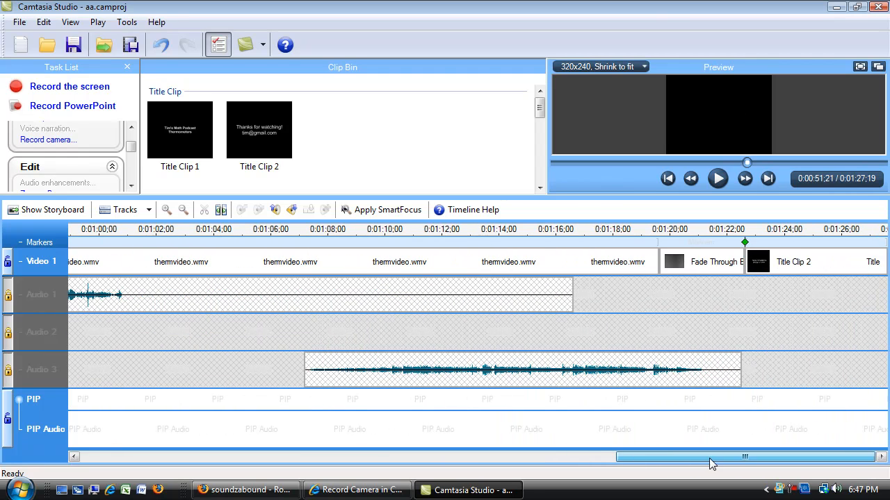
click(708, 260)
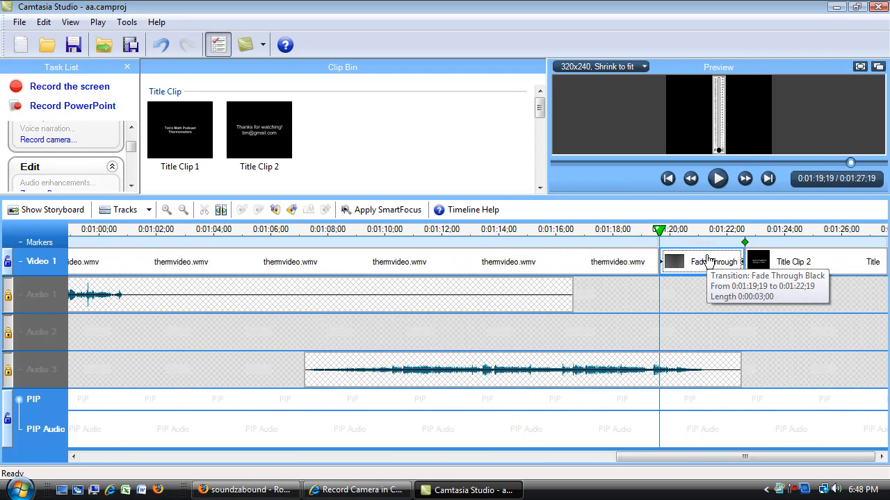
right_click(708, 261)
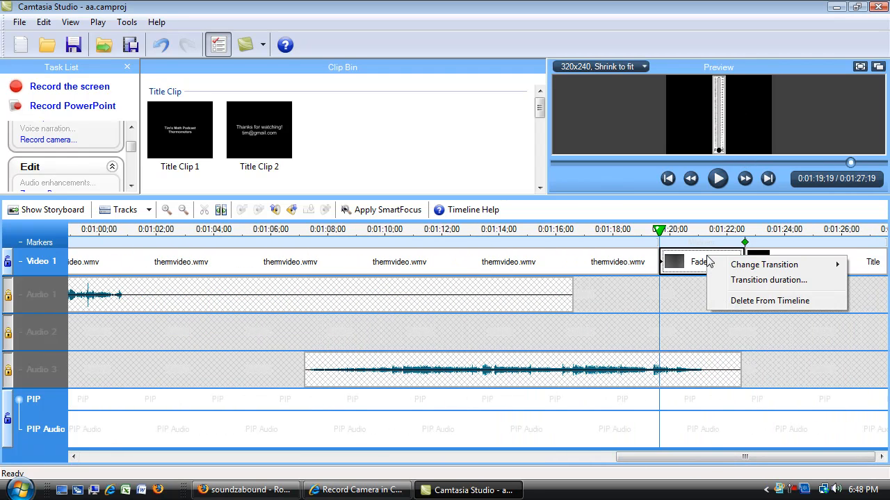
click(745, 280)
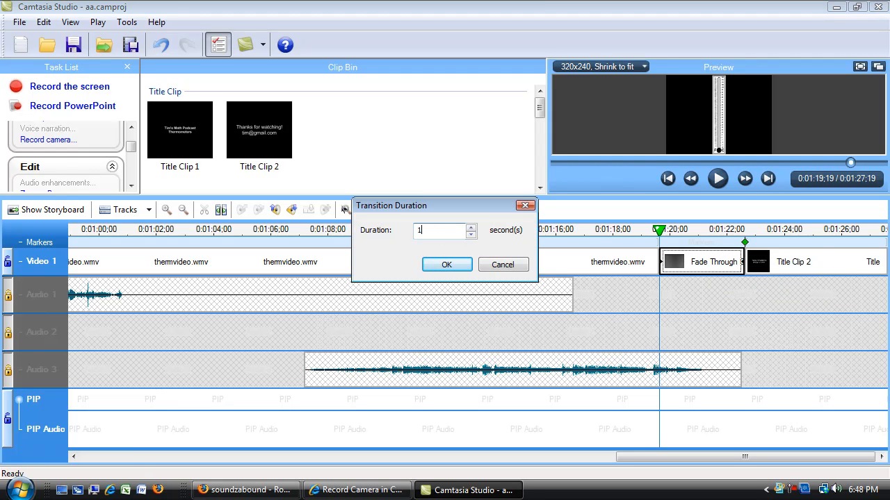
click(441, 266)
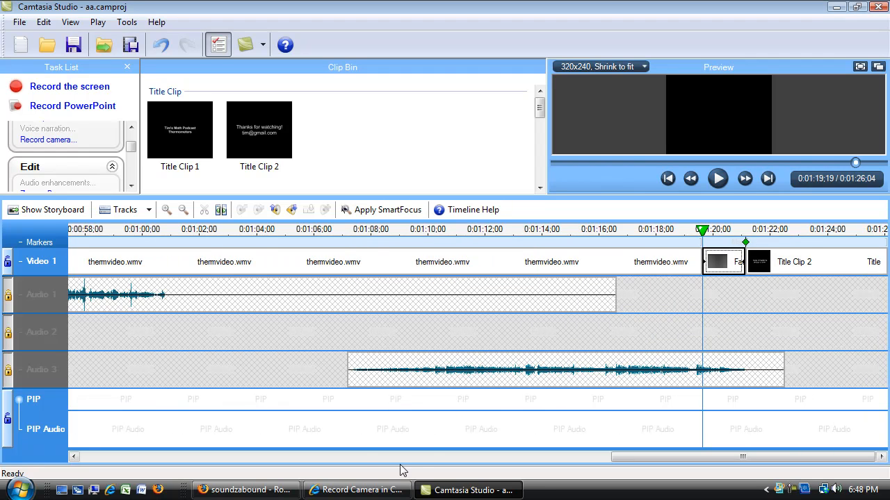
Step: Unlock the Audio 1, Audio 2 and Audio 3 tracks and reduce the height of the timeline area
click(183, 210)
click(183, 211)
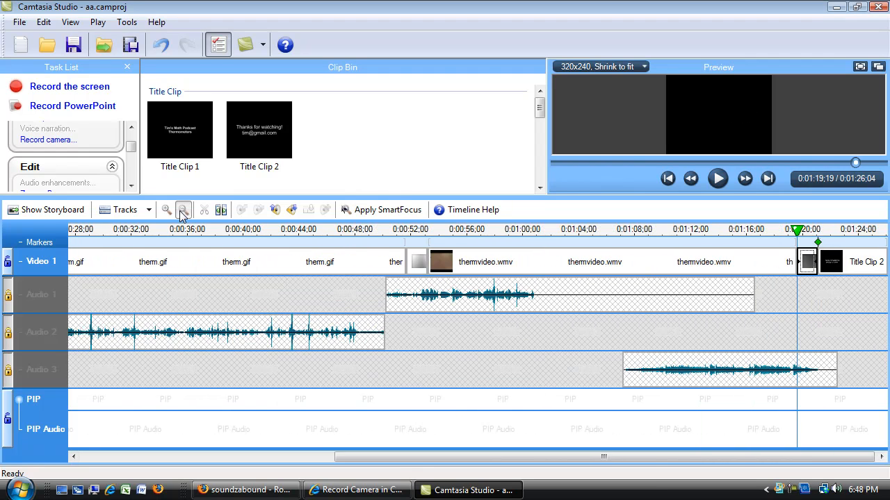
click(183, 210)
click(183, 210)
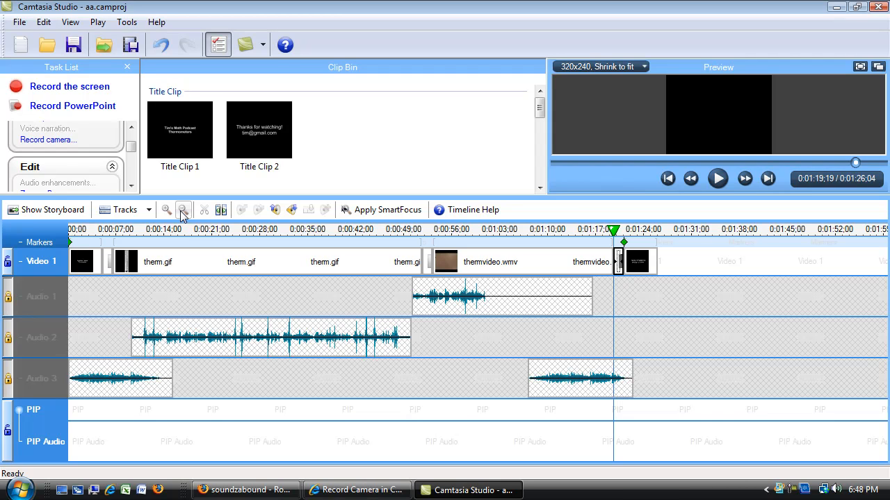
click(8, 296)
click(7, 338)
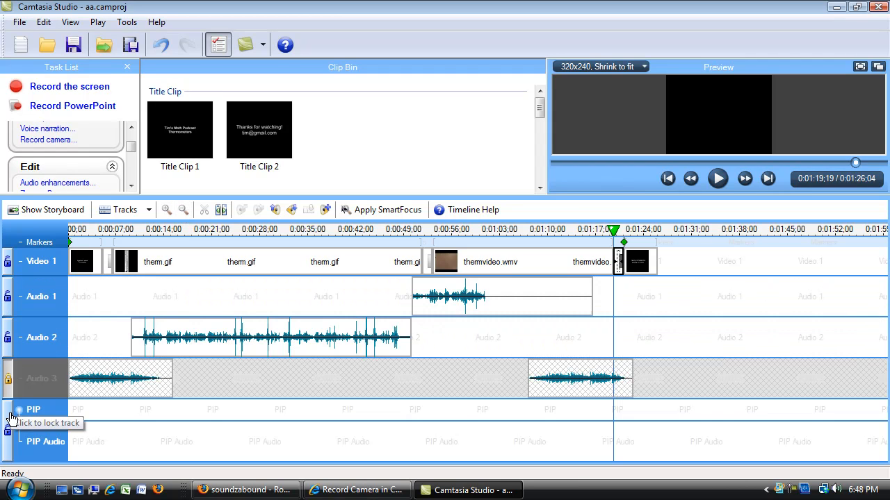
click(7, 378)
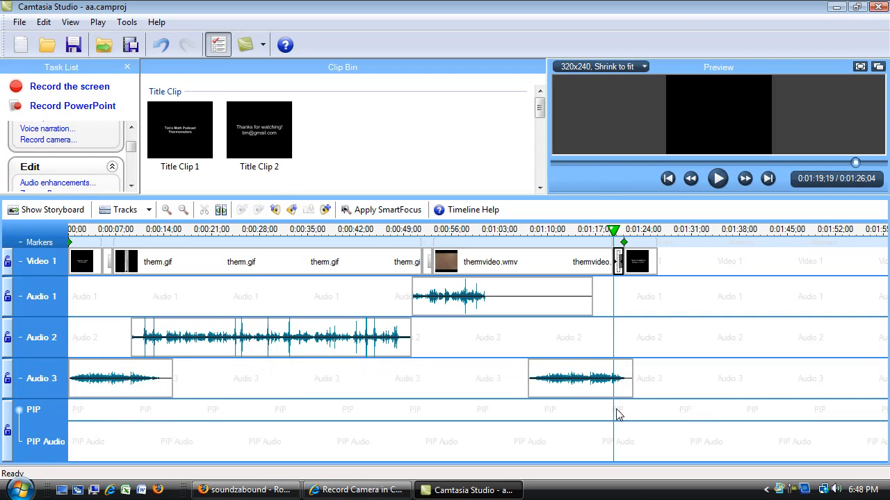
drag(275, 195, 275, 290)
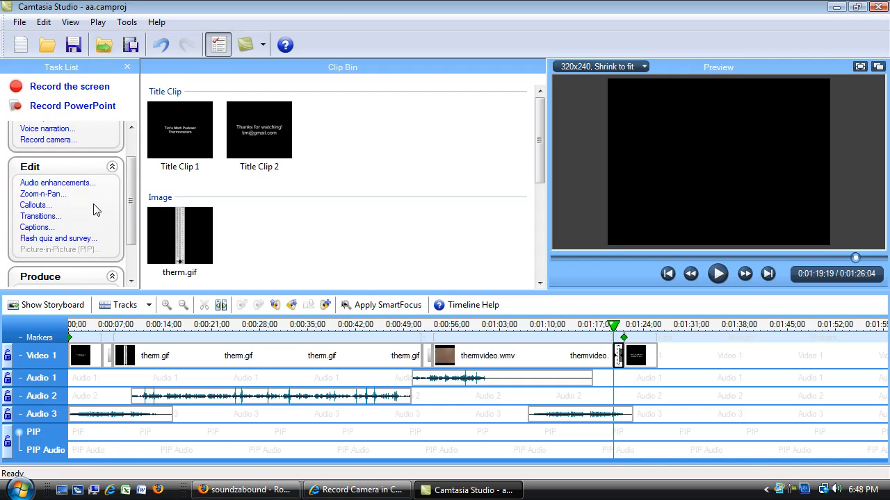
Step: Look at the callout editing options, leave them without adding a callout, and bring the video production tasks into view
click(41, 206)
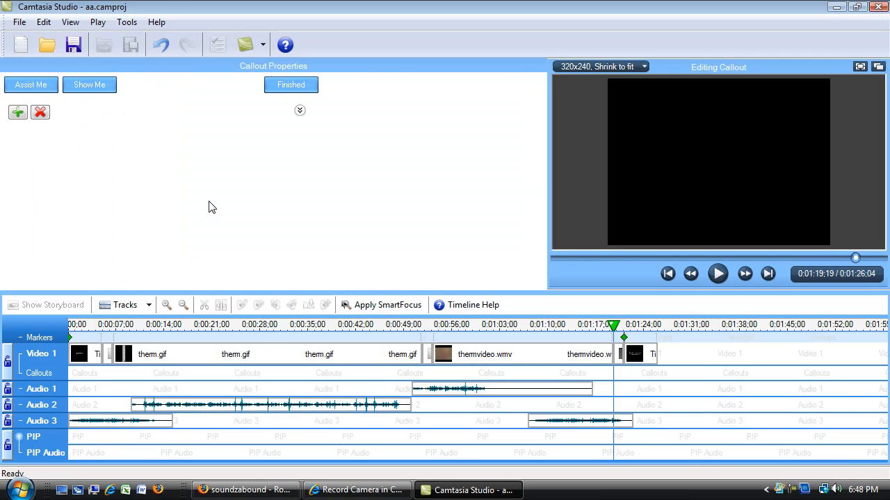
click(287, 87)
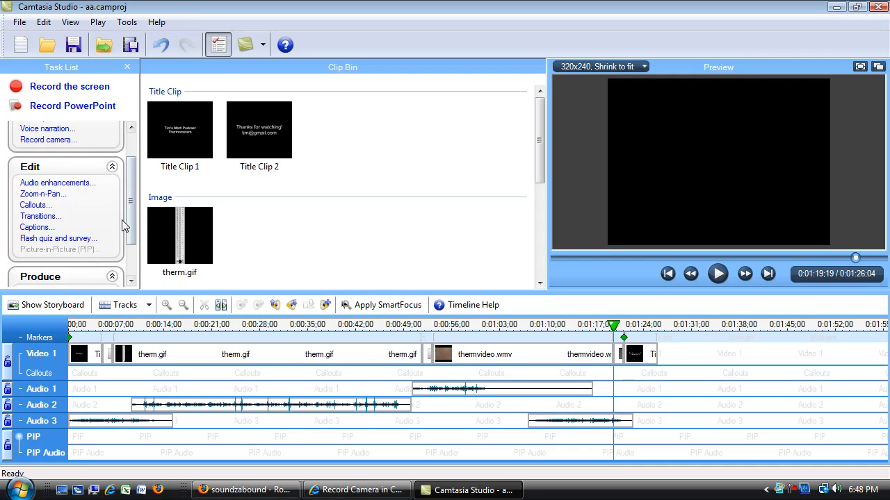
scroll(132, 229, down, 2)
drag(132, 239, 133, 247)
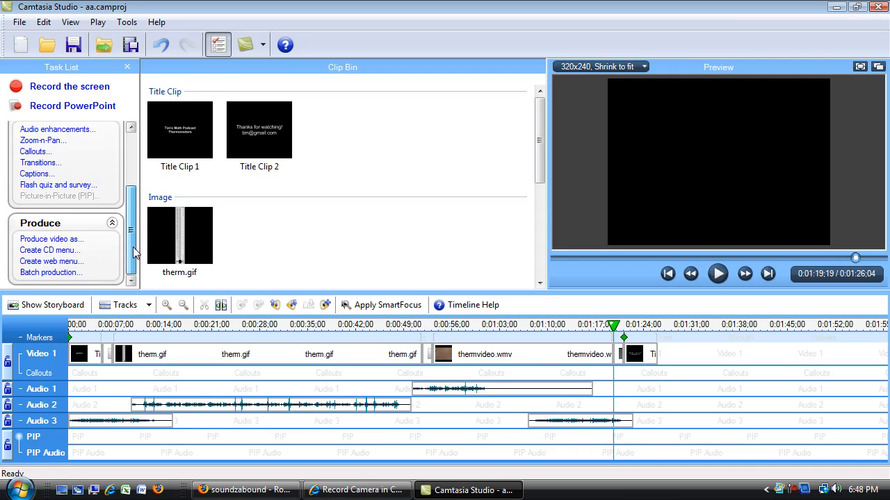